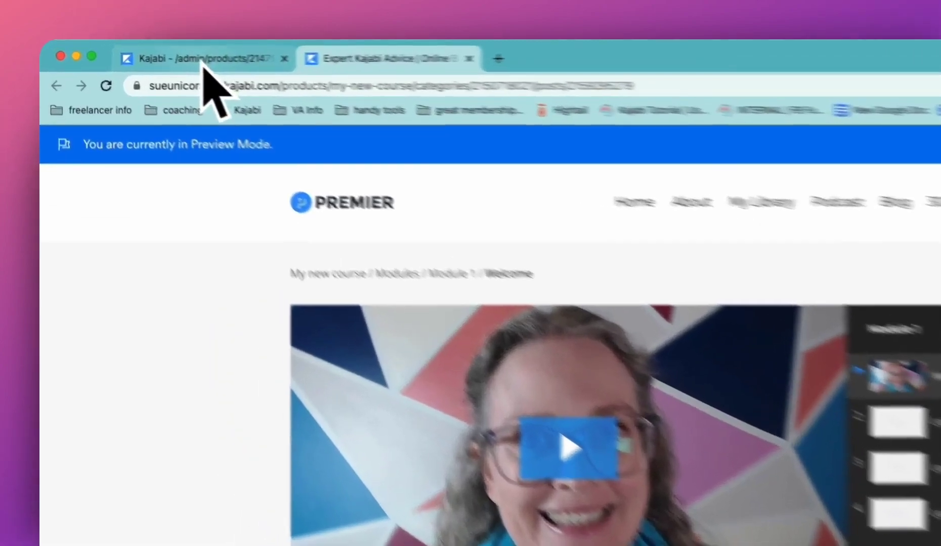
Step: Leave the Welcome lesson preview and return to the My new course admin outline
left_click(203, 62)
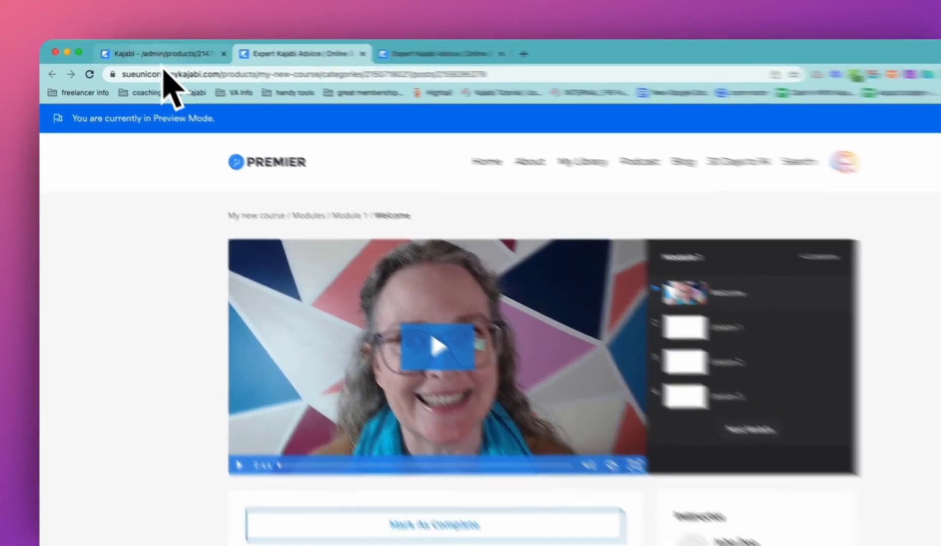
left_click(152, 51)
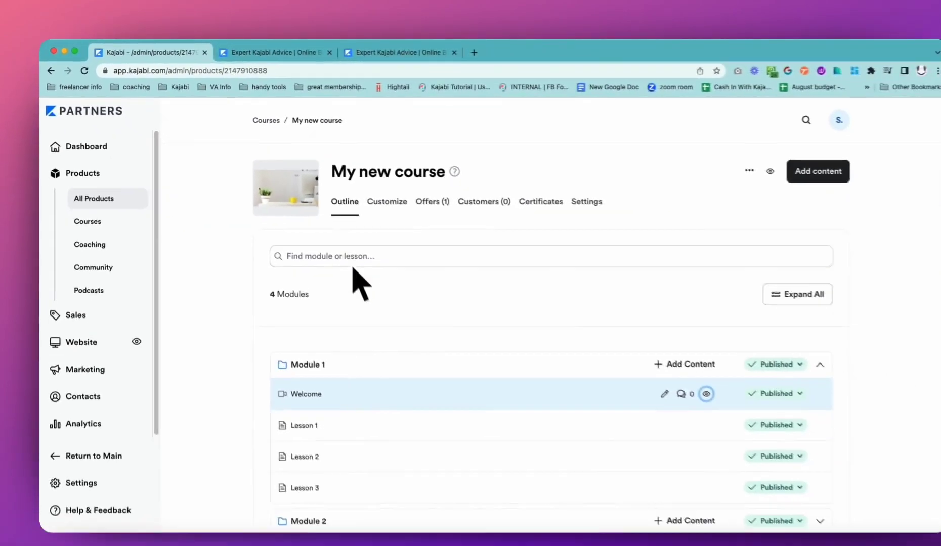
Step: Open My new course's Customize page and bring up the template gallery with Momentum, Premier and Gamify Lite
scroll(438, 392, "down", 1)
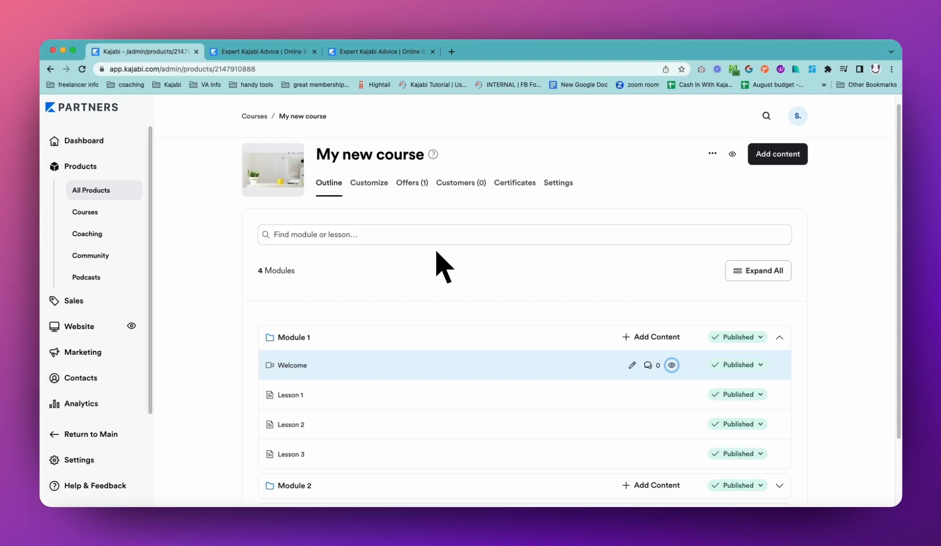
left_click(378, 194)
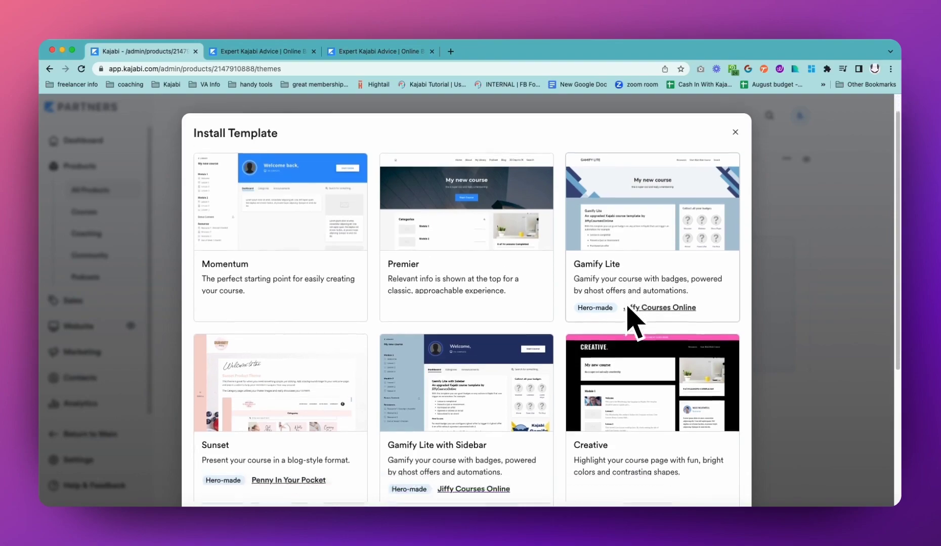
Step: Browse the Momentum, Premier and Gamify Lite templates, then close the gallery without installing
scroll(628, 308, "down", 3)
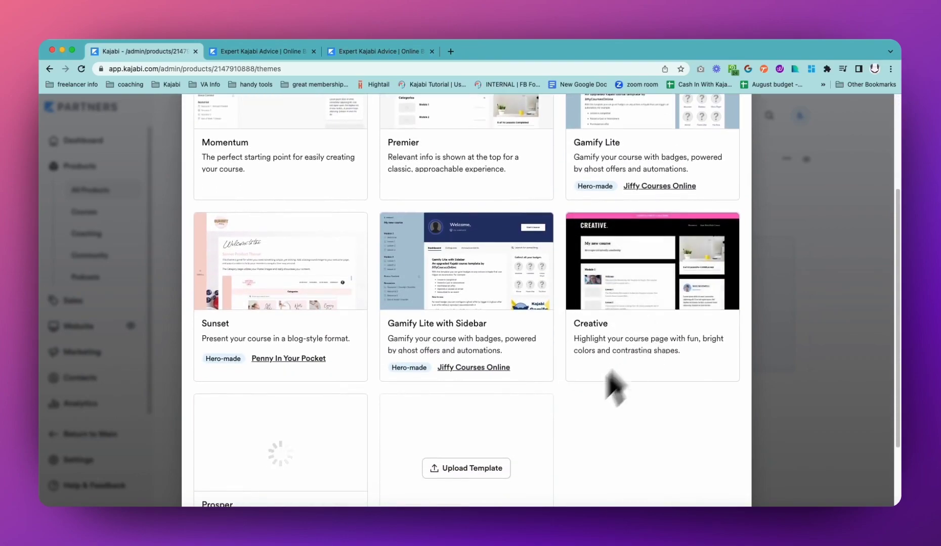
scroll(324, 445, "down", 2)
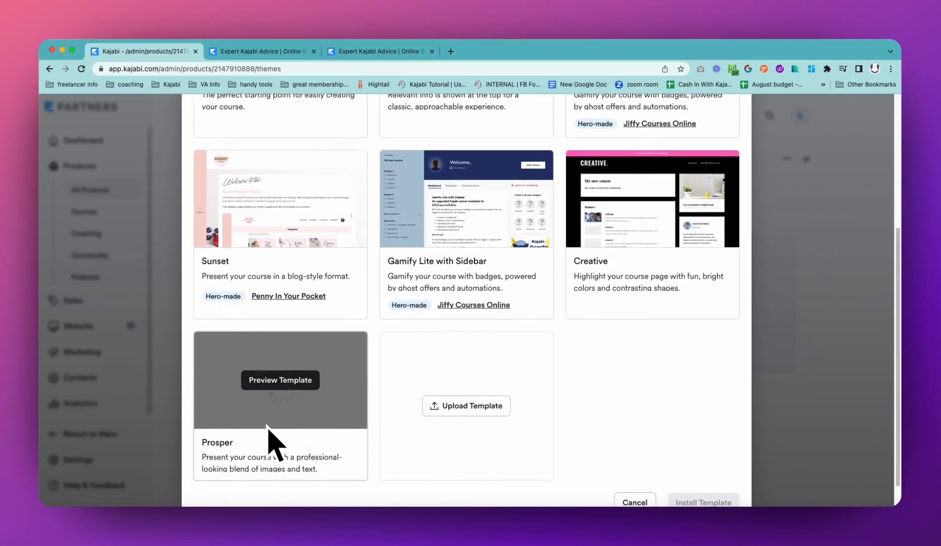
scroll(664, 284, "up", 3)
scroll(515, 227, "up", 3)
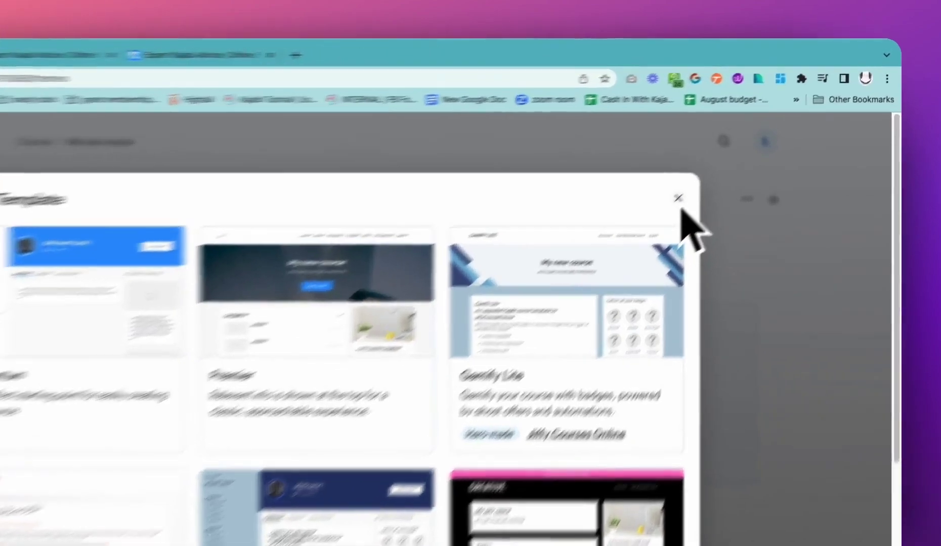
left_click(678, 201)
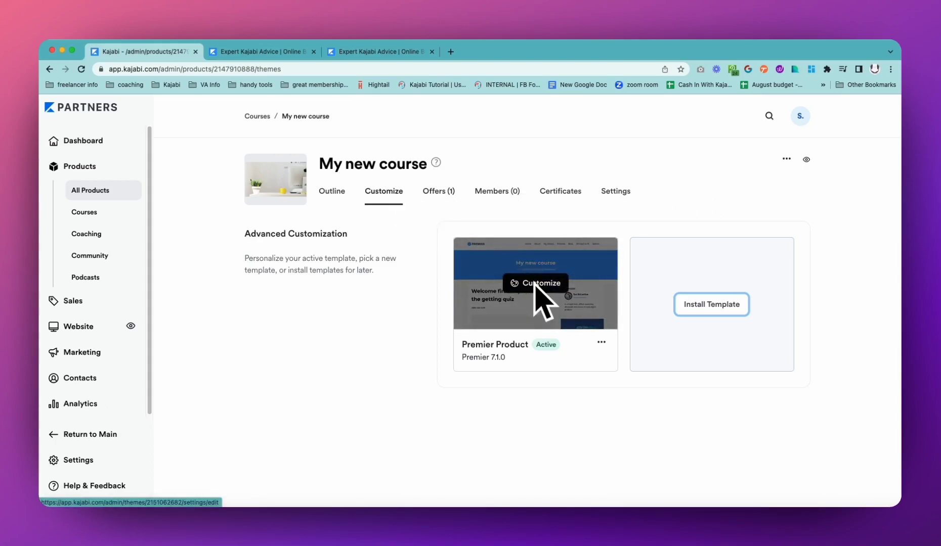
Step: Open the active Premier Product template in the page editor
mouse_move(535, 284)
left_click(538, 296)
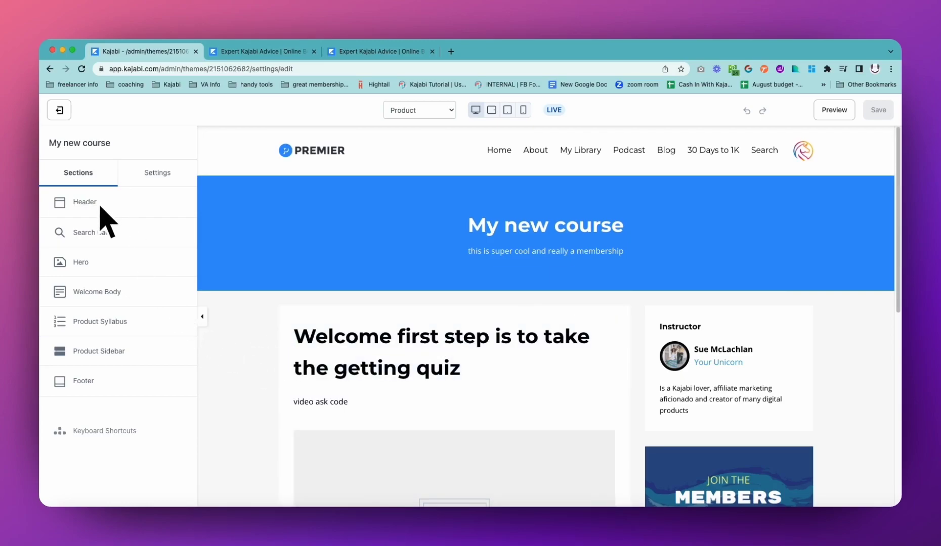
mouse_move(545, 232)
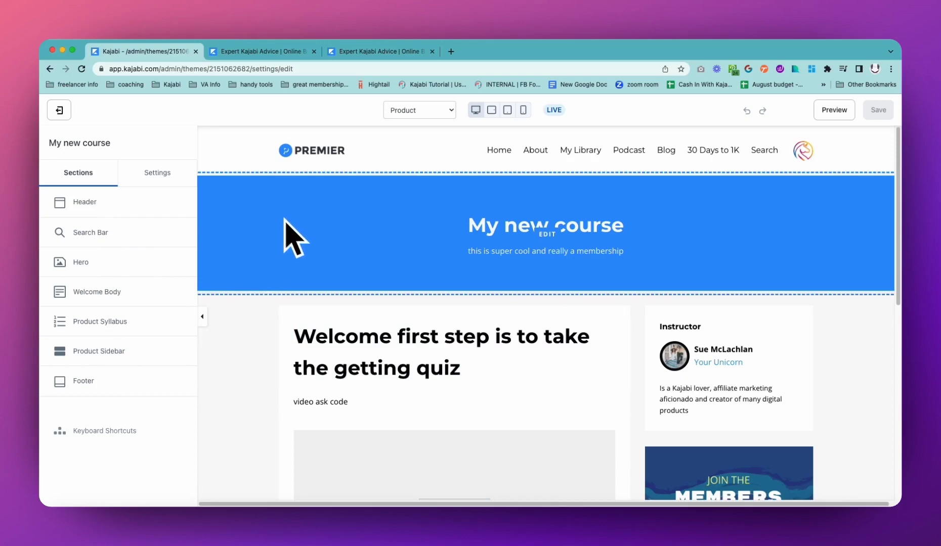
Step: Switch the editor's page selector from Product to Post, previewing the Welcome video
scroll(468, 298, "down", 3)
scroll(556, 344, "down", 2)
scroll(671, 374, "down", 2)
scroll(710, 332, "down", 2)
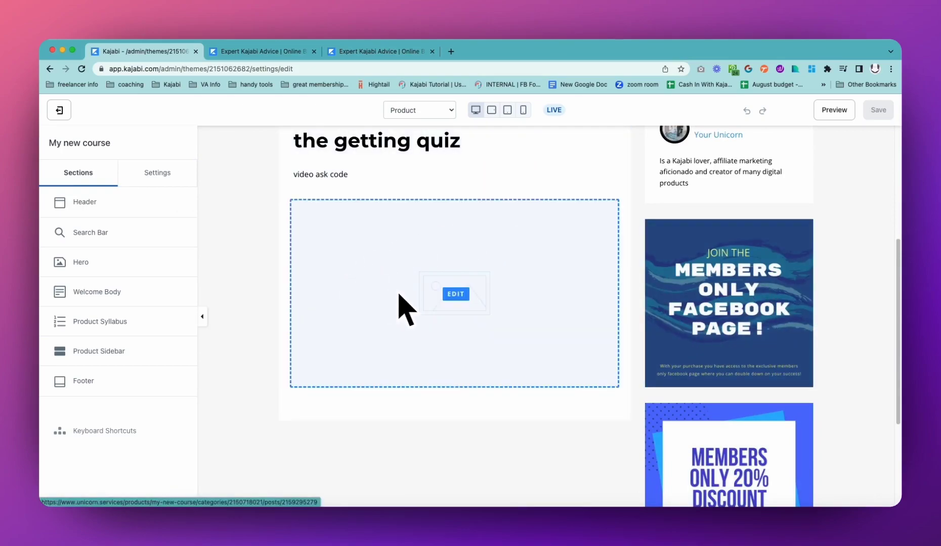
scroll(480, 322, "up", 4)
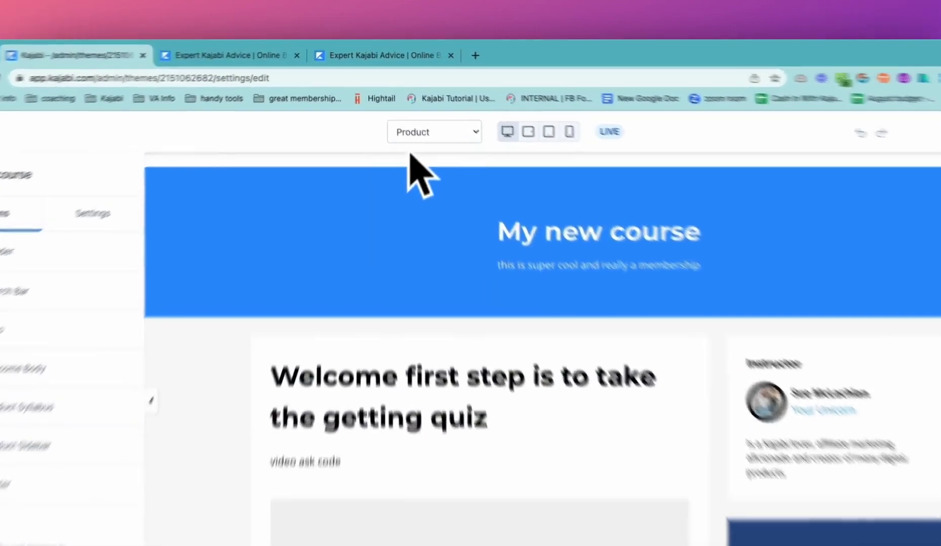
left_click(422, 110)
left_click(473, 164)
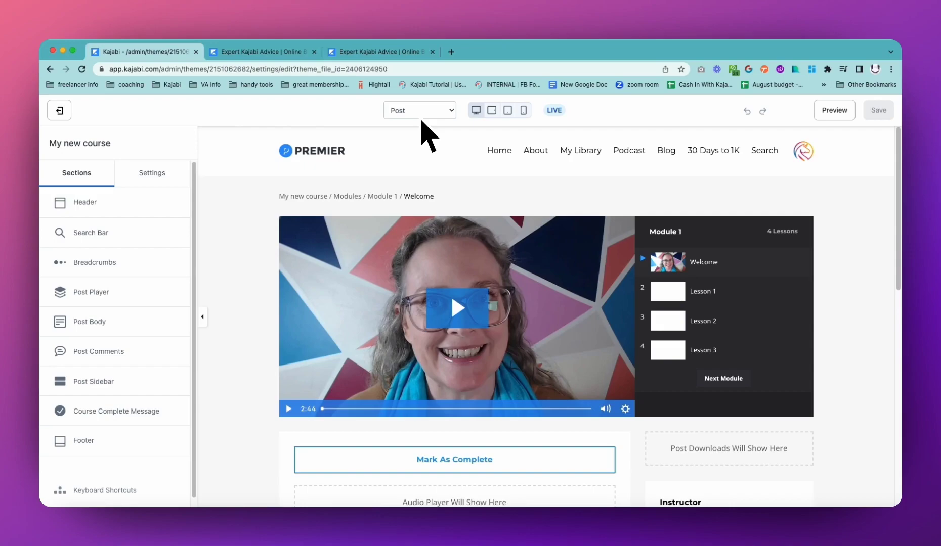
Step: Open the Post Player section from the editor's Sections list
scroll(257, 275, "down", 1)
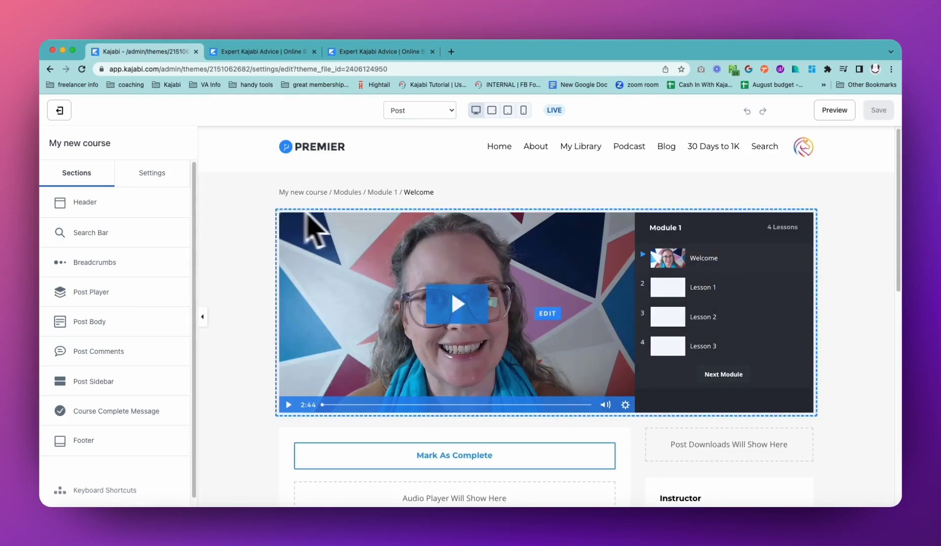
left_click(93, 296)
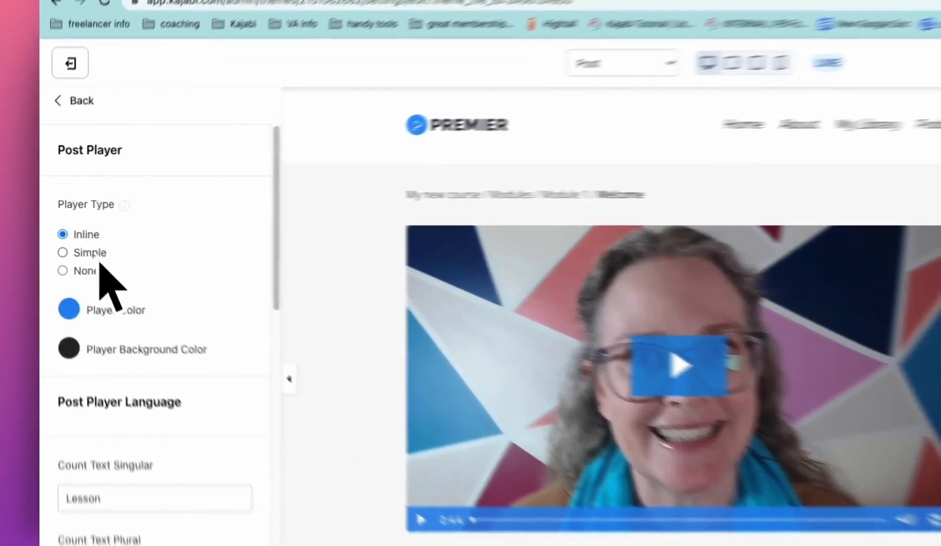
left_click(73, 235)
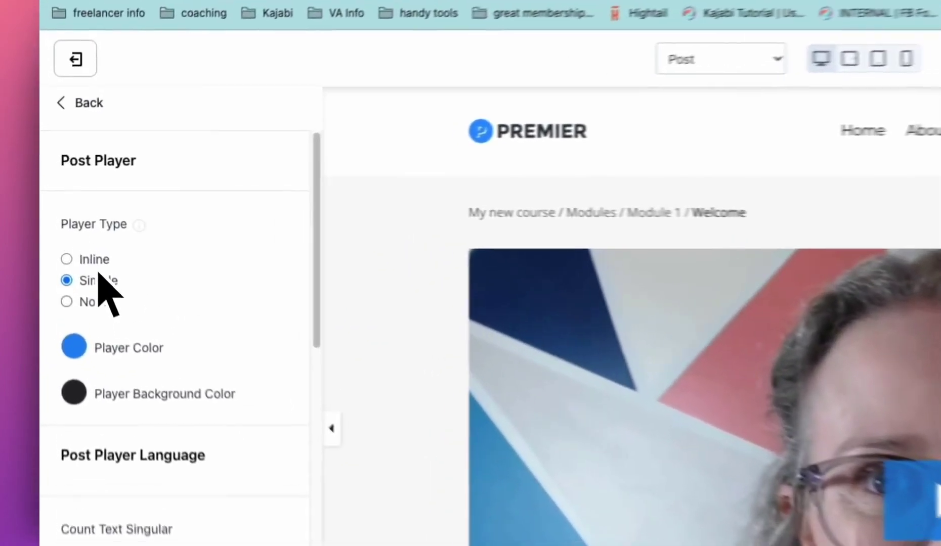
left_click(93, 260)
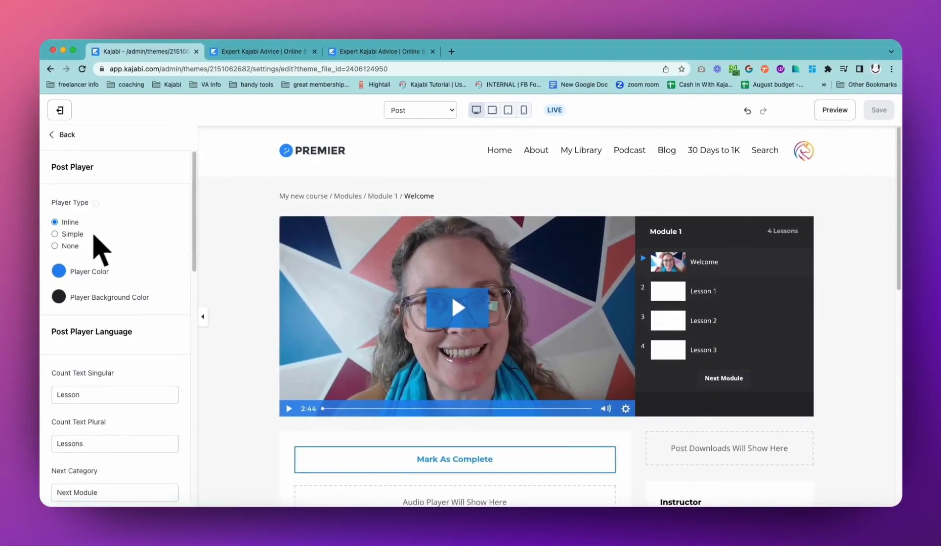
left_click(76, 234)
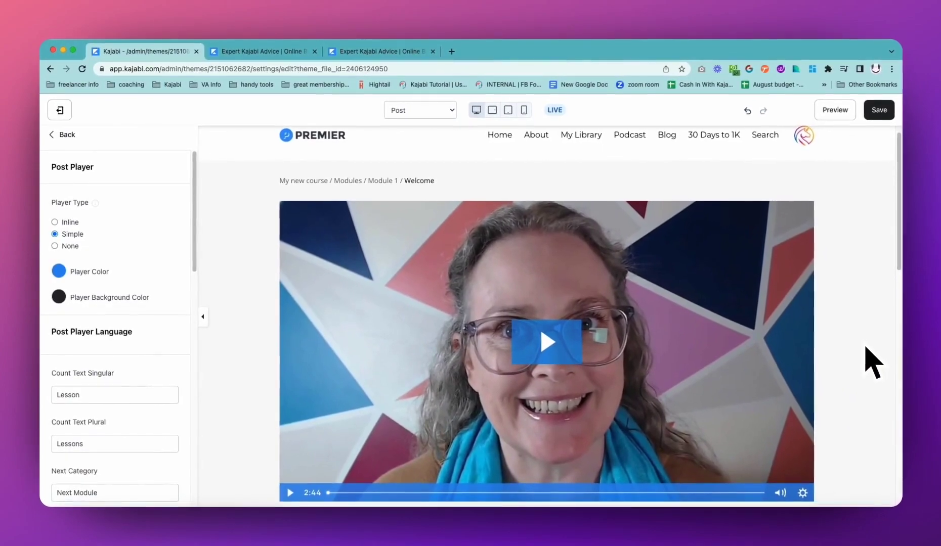
scroll(872, 362, "down", 1)
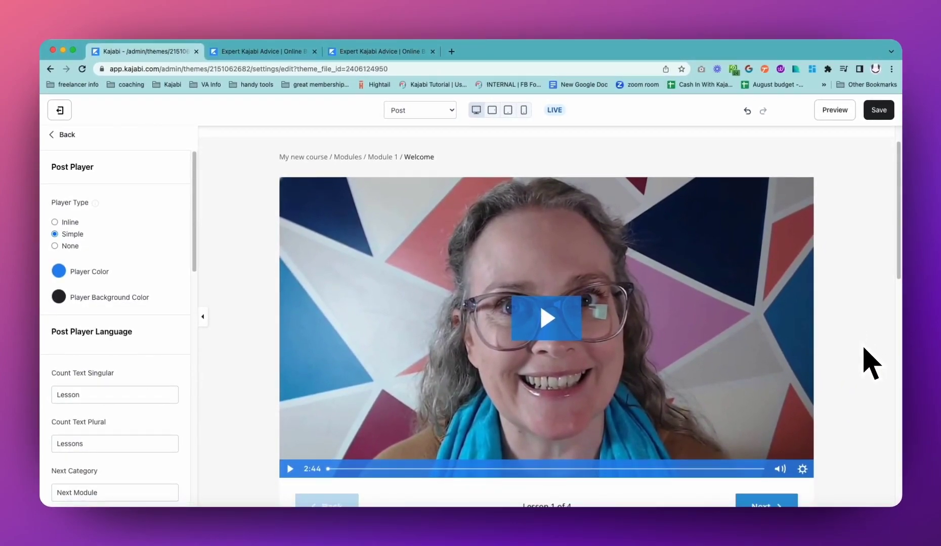
scroll(834, 357, "down", 5)
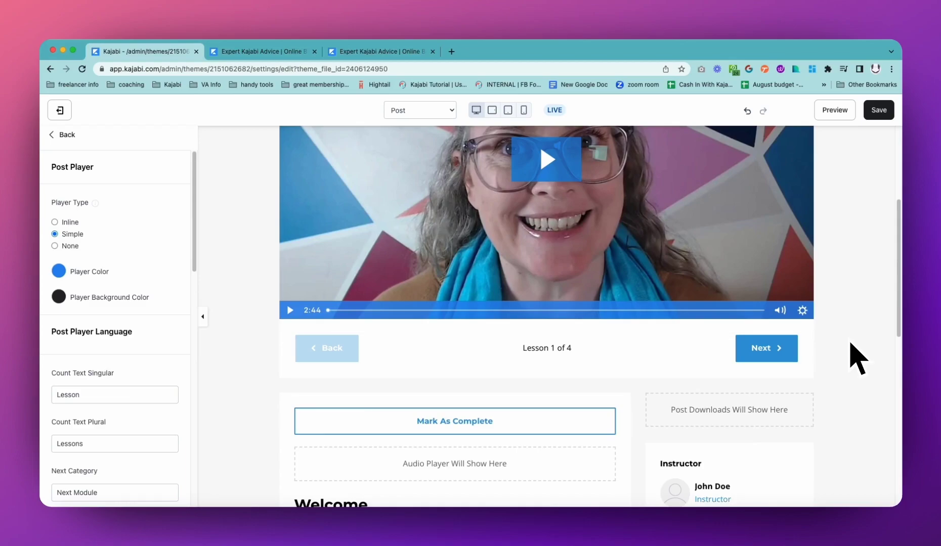
scroll(859, 358, "up", 5)
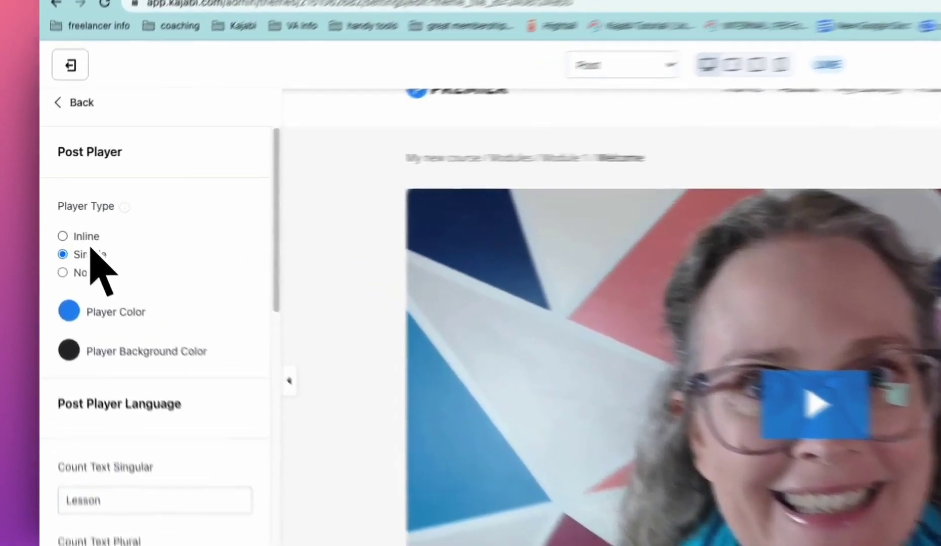
left_click(70, 225)
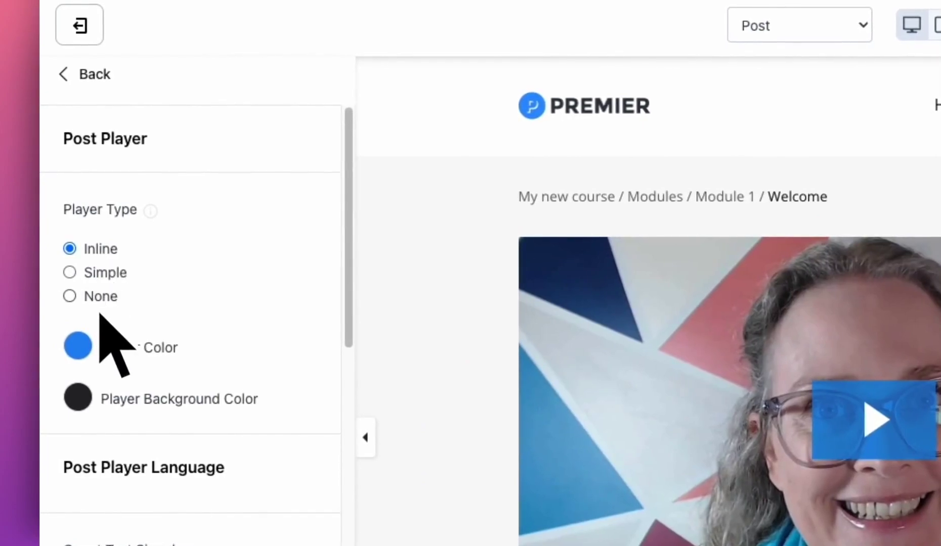
left_click(104, 298)
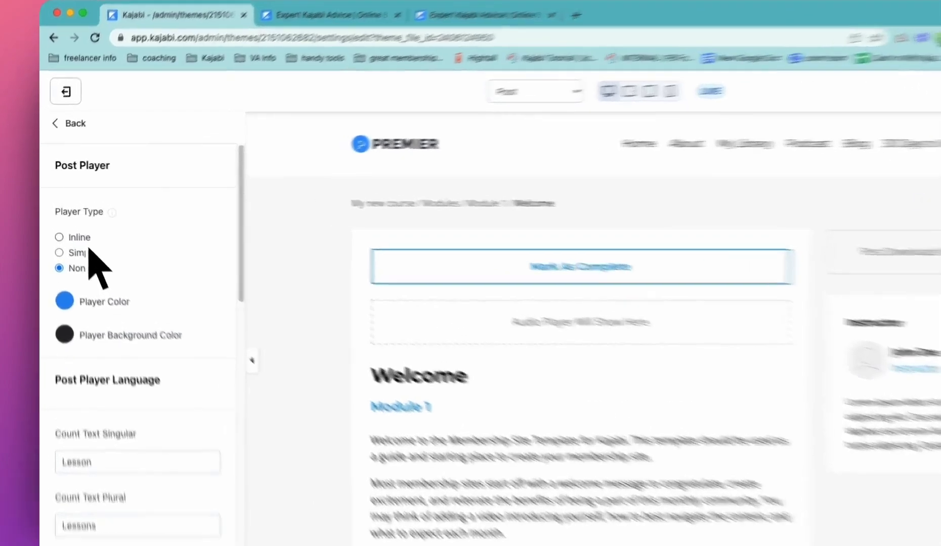
left_click(81, 238)
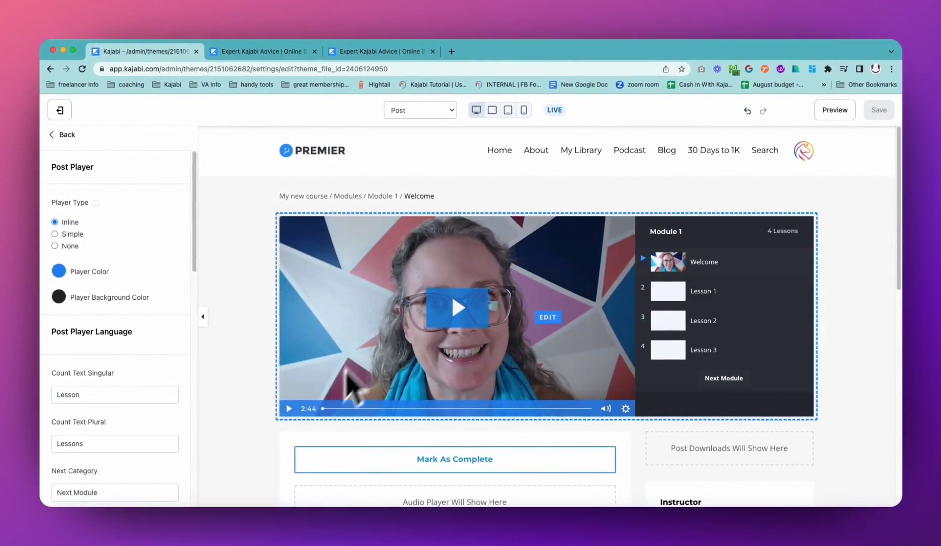
Step: Set Player Color to coral and Player Background Color to blue
left_click(58, 273)
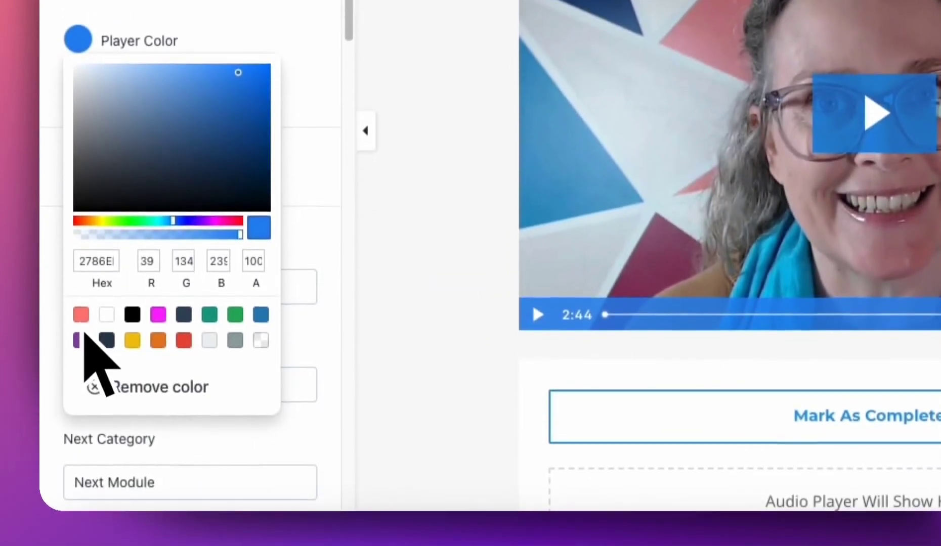
left_click(81, 314)
left_click(445, 493)
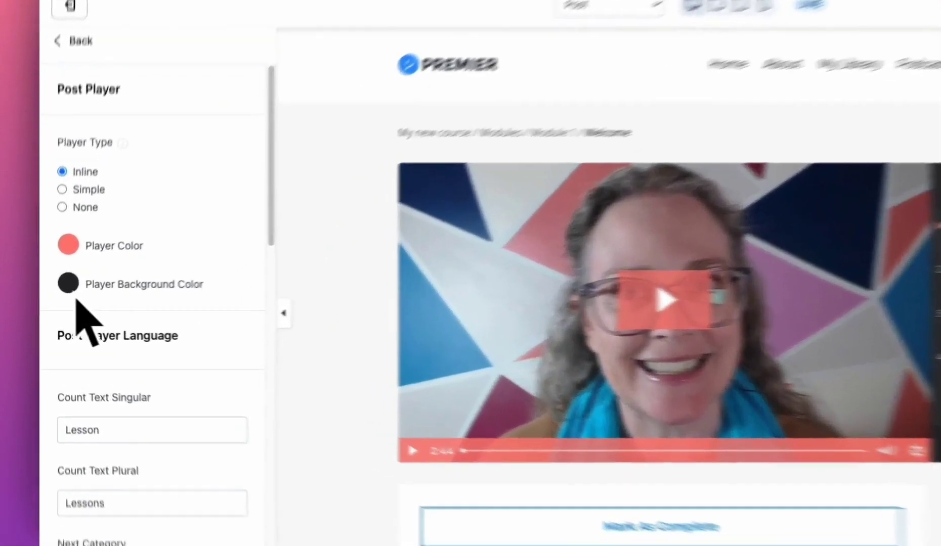
left_click(69, 285)
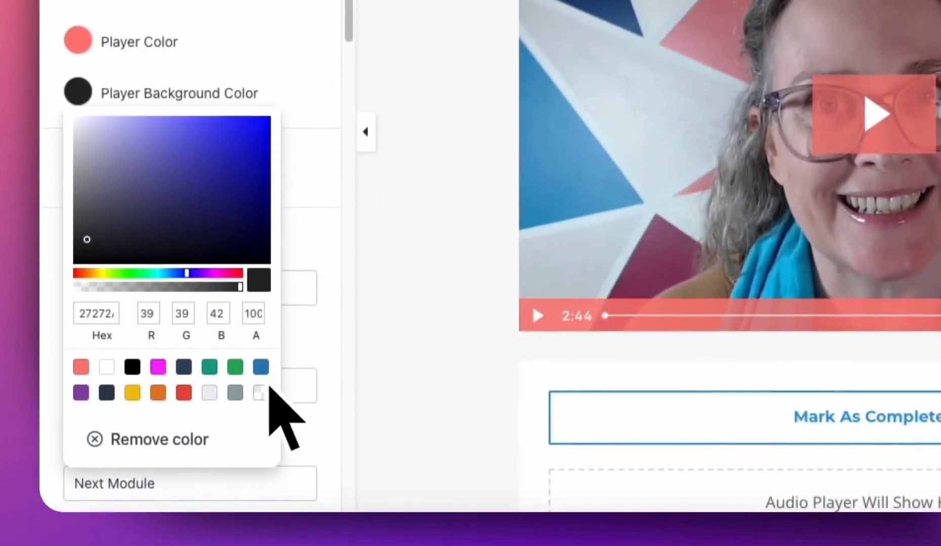
left_click(260, 367)
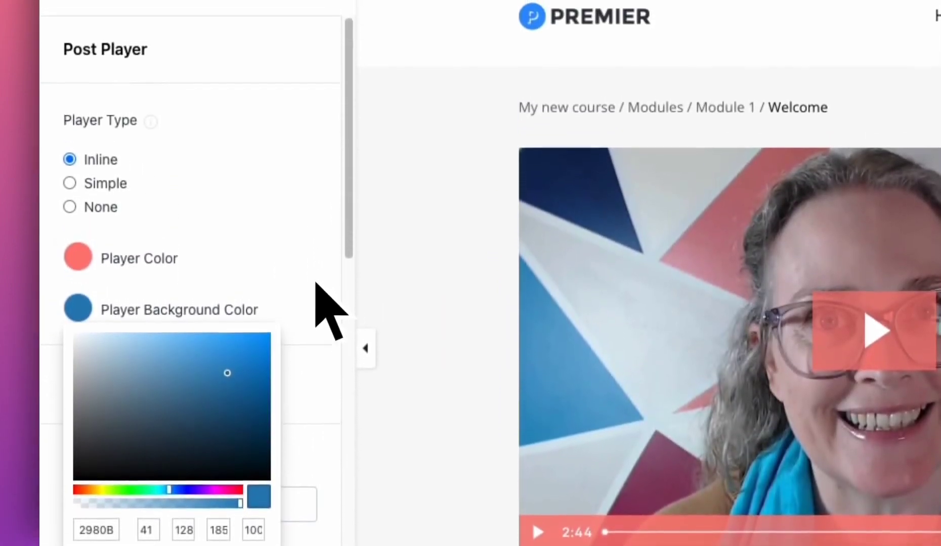
left_click(316, 284)
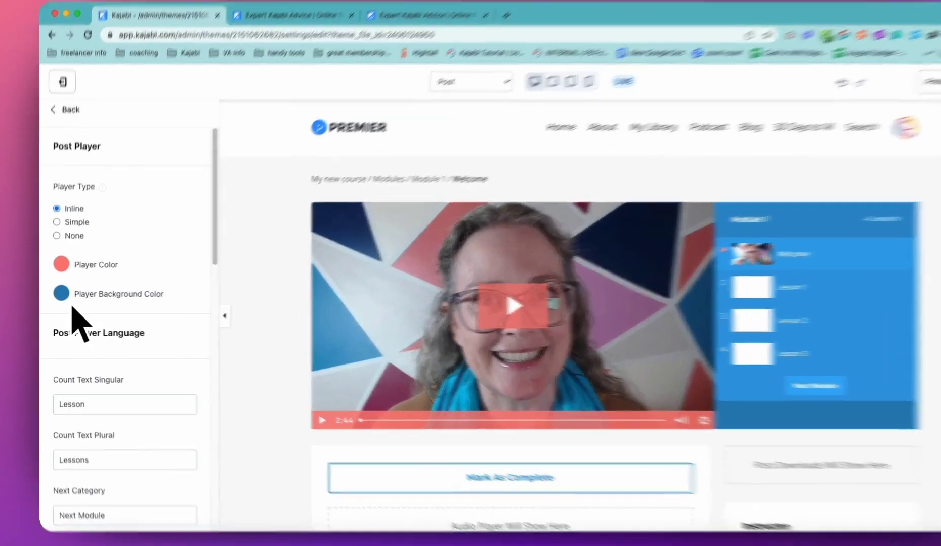
Step: Change Player Background Color from blue to the purple preset swatch
left_click(62, 300)
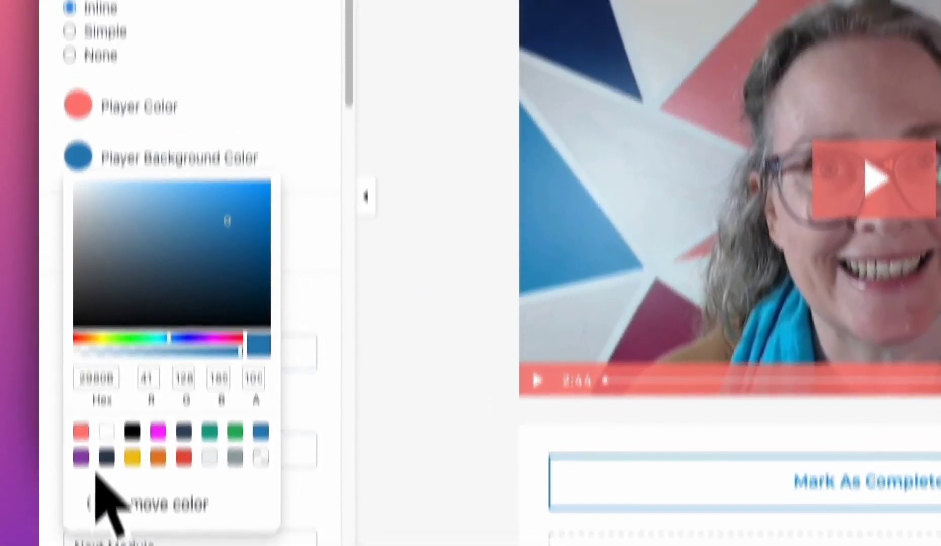
left_click(79, 545)
left_click(292, 303)
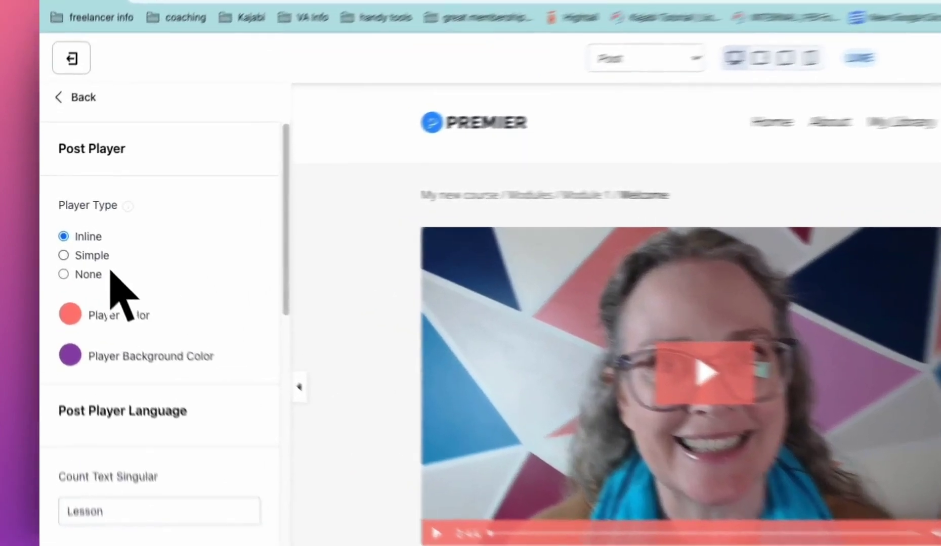
Step: Set Player Type to Simple so the Welcome video shows full-width
left_click(72, 234)
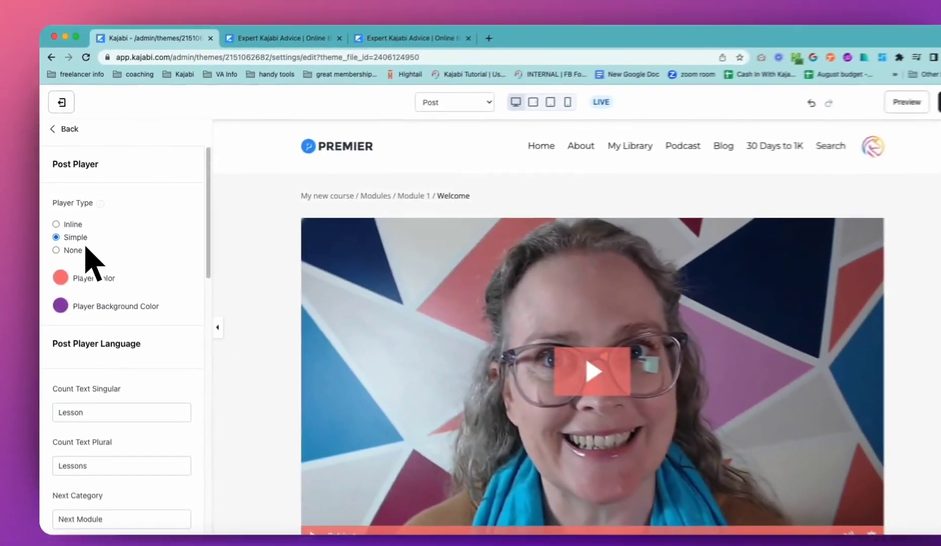